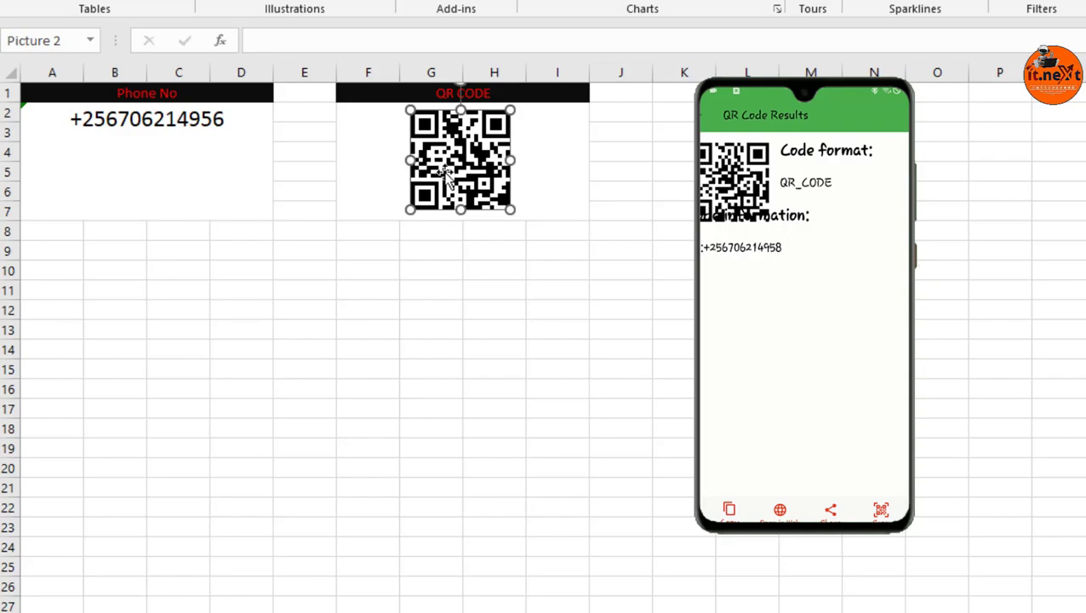
pyautogui.click(420, 246)
pyautogui.click(451, 180)
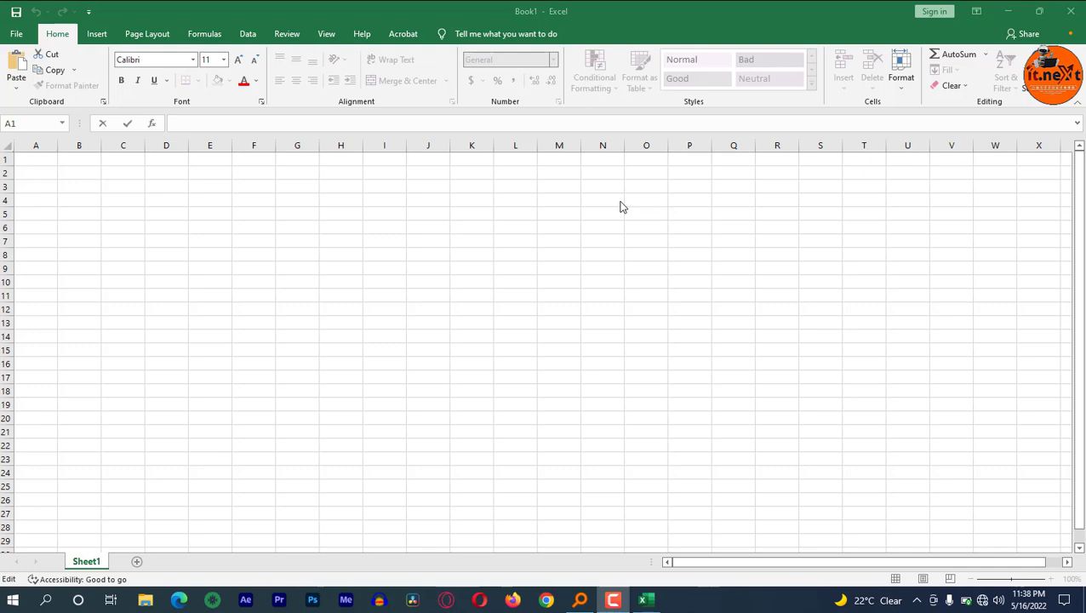
# Merge and center the cell ranges A1:D6 and F1:I6 into two separate blocks.
pyautogui.click(76, 158)
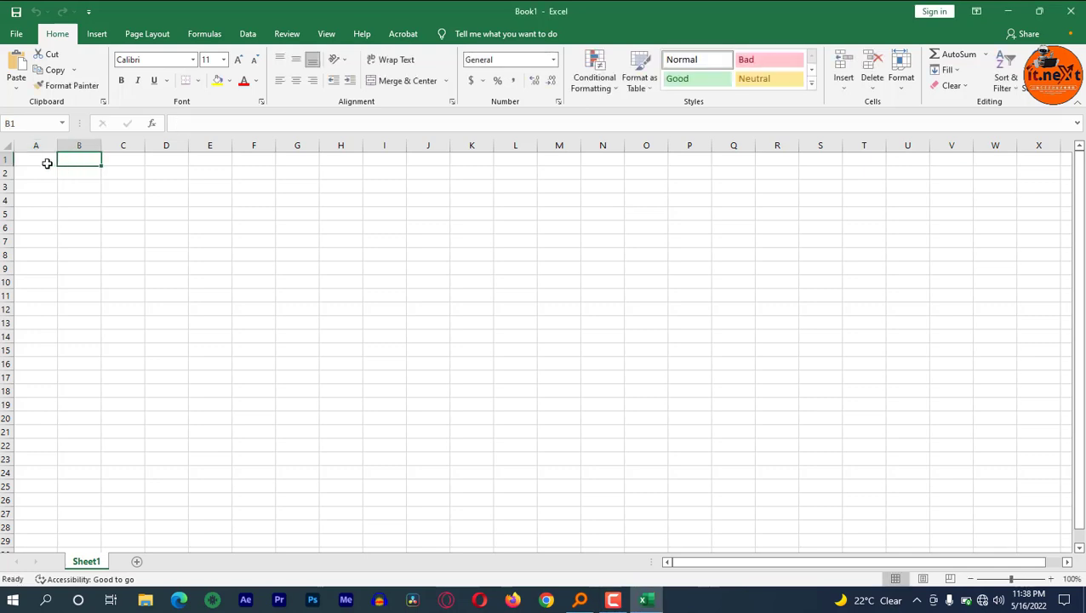
pyautogui.moveTo(49, 162); pyautogui.dragTo(177, 228)
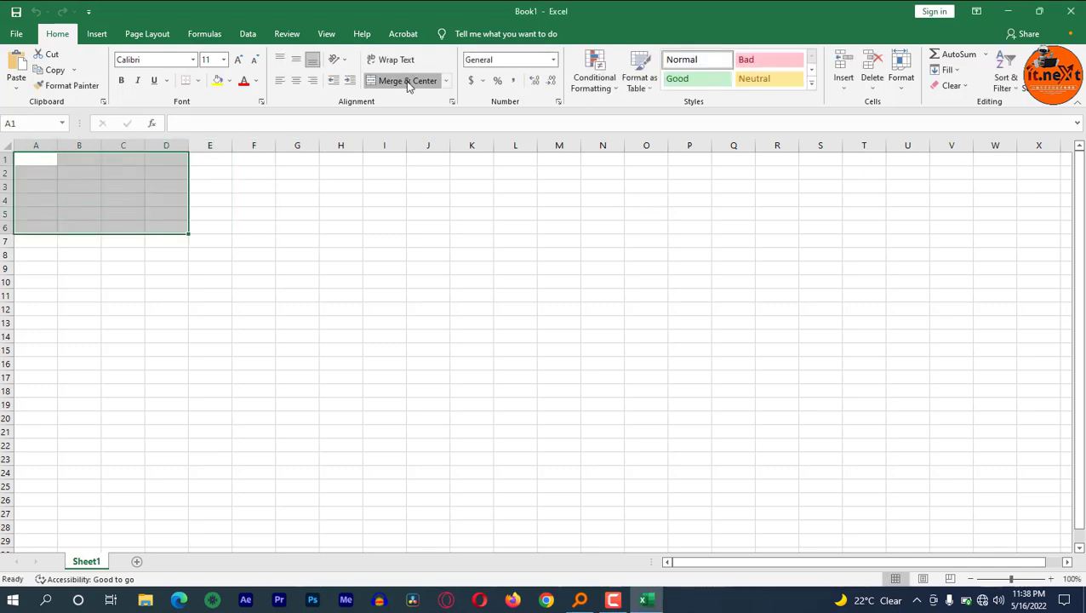
pyautogui.click(406, 81)
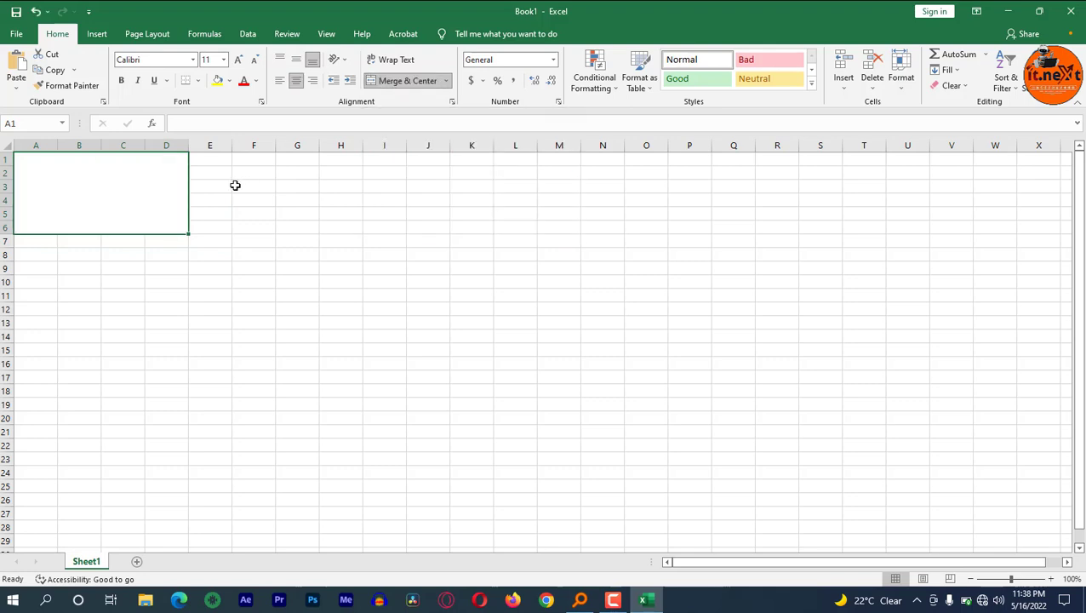
pyautogui.moveTo(251, 159); pyautogui.dragTo(356, 227)
pyautogui.click(408, 81)
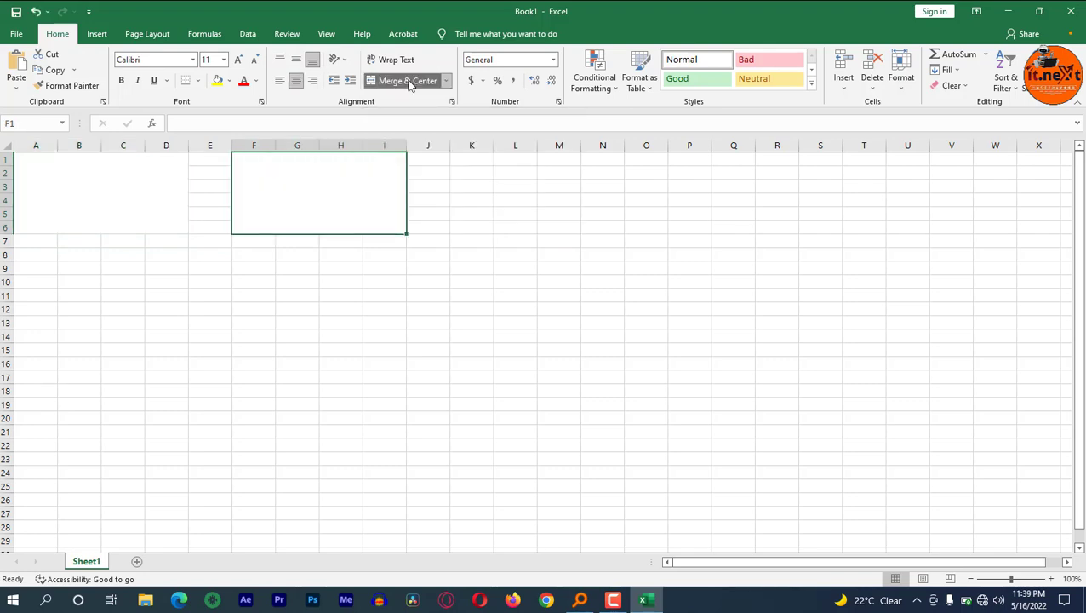
pyautogui.click(257, 255)
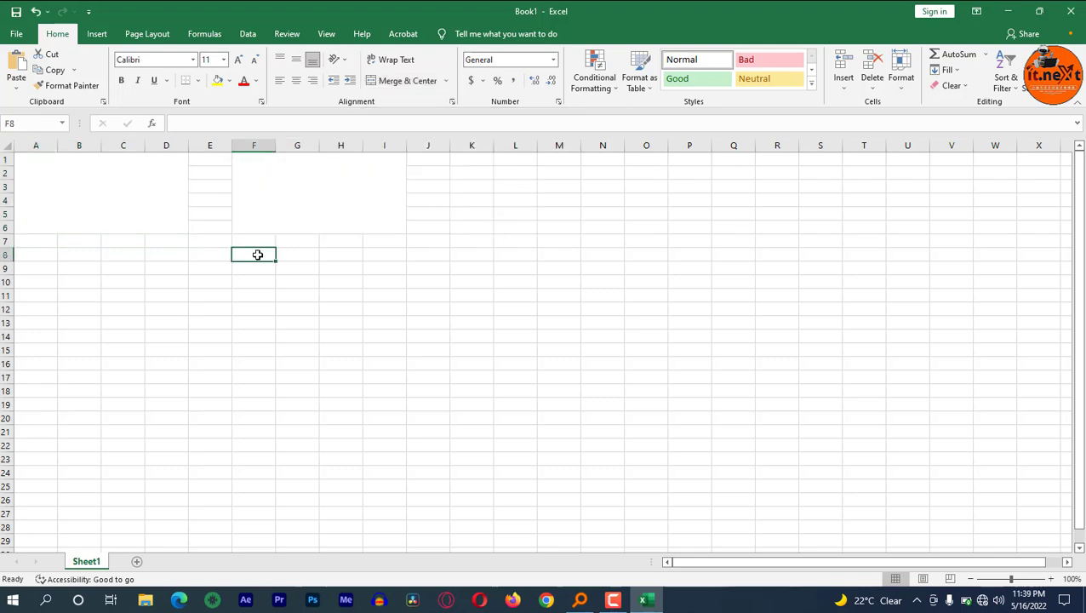
# Enter the header Phone No in A1:D1, and merge and center F1:I1 for the header QR CODE.
pyautogui.click(123, 192)
pyautogui.write('Phone No')
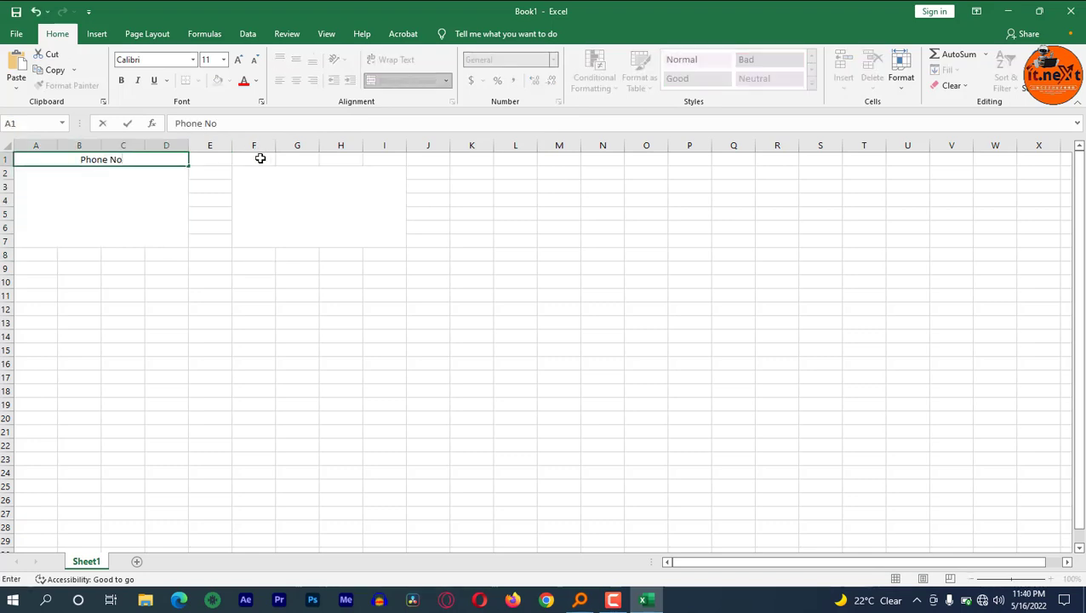
pyautogui.click(271, 160)
pyautogui.moveTo(277, 159); pyautogui.dragTo(397, 160)
pyautogui.click(402, 81)
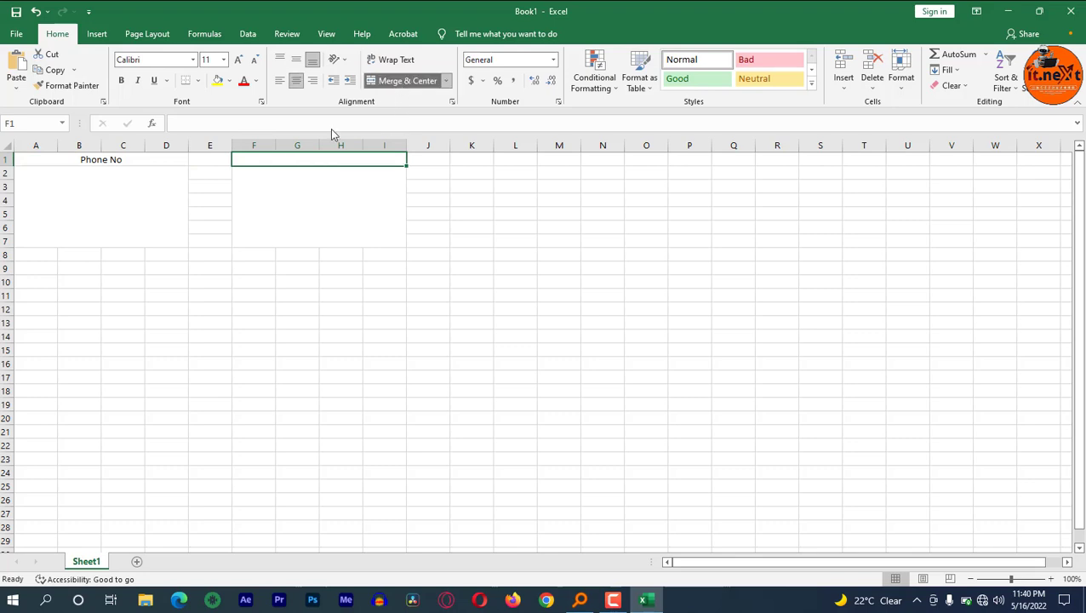
pyautogui.doubleClick(286, 160)
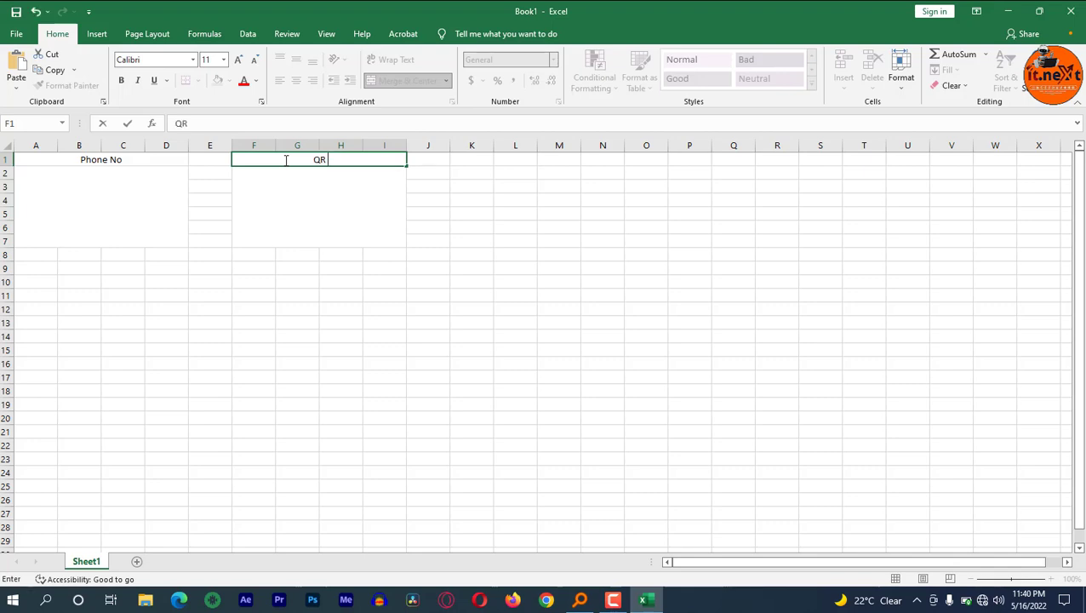
pyautogui.write('QR CODE')
pyautogui.press('Return')
# Fill the QR CODE header cell with black.
pyautogui.click(320, 159)
pyautogui.click(229, 80)
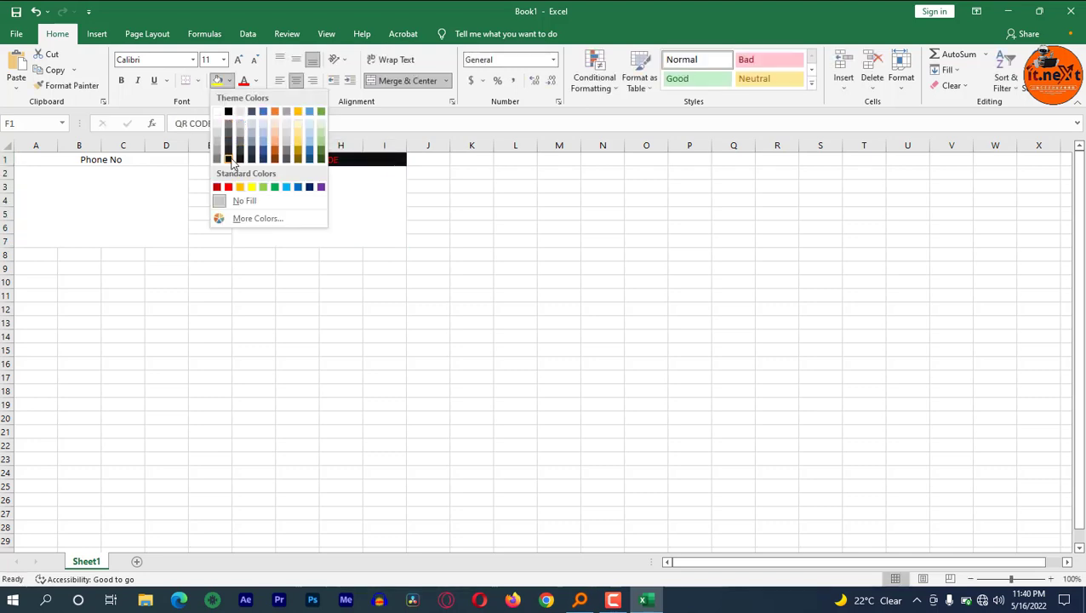
pyautogui.click(229, 158)
# Enter the phone number with its country code as text in the merged cell below the Phone No header.
pyautogui.click(155, 224)
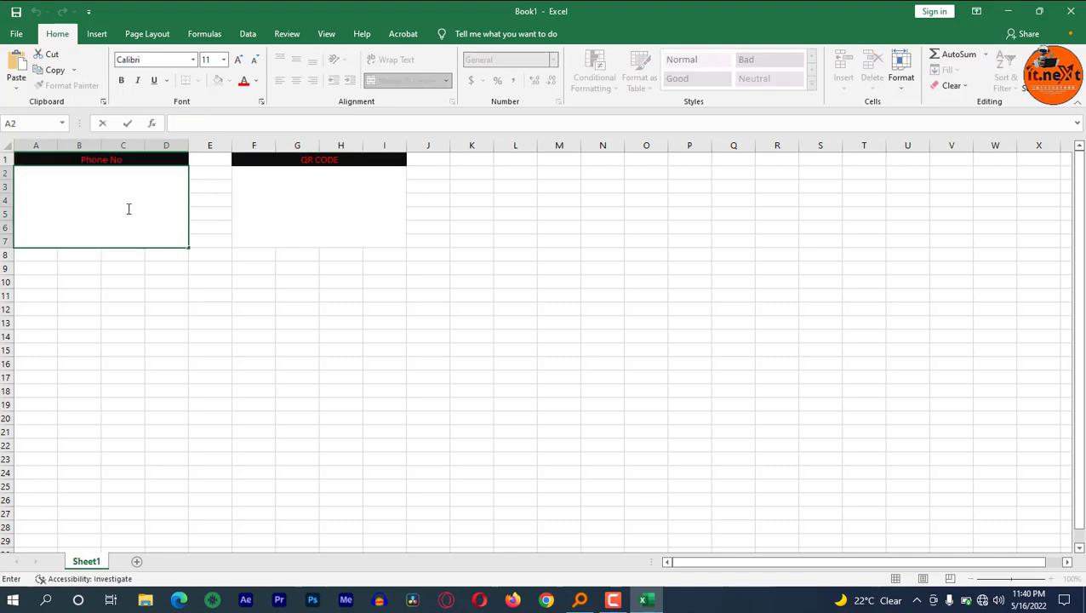
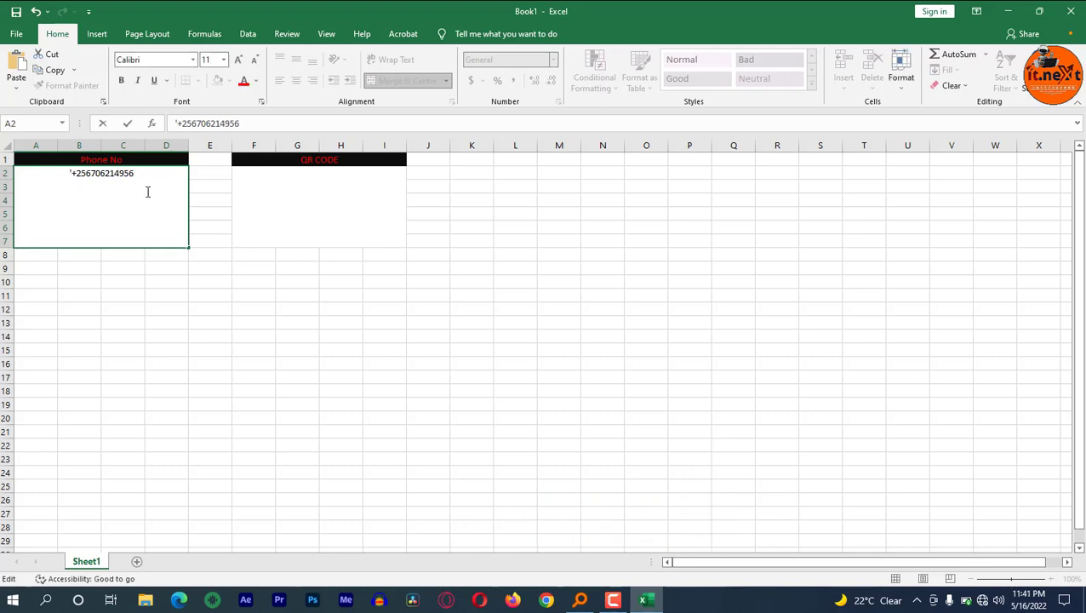
# Set the phone number's font size to 18 and select the empty merged cell below the QR CODE header.
pyautogui.moveTo(134, 174); pyautogui.dragTo(61, 173)
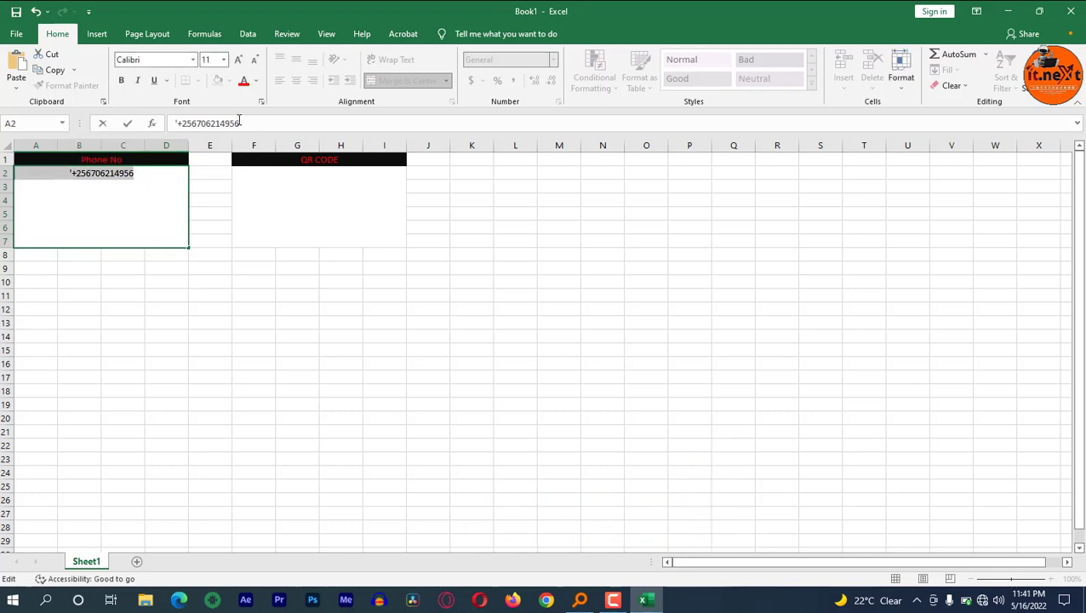
pyautogui.click(223, 59)
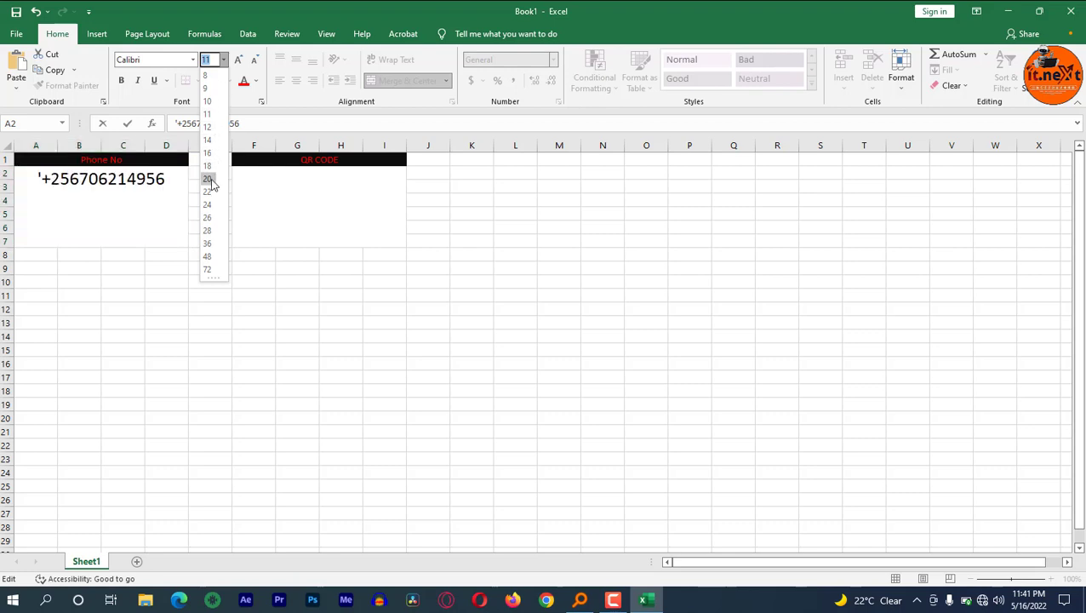
pyautogui.click(210, 167)
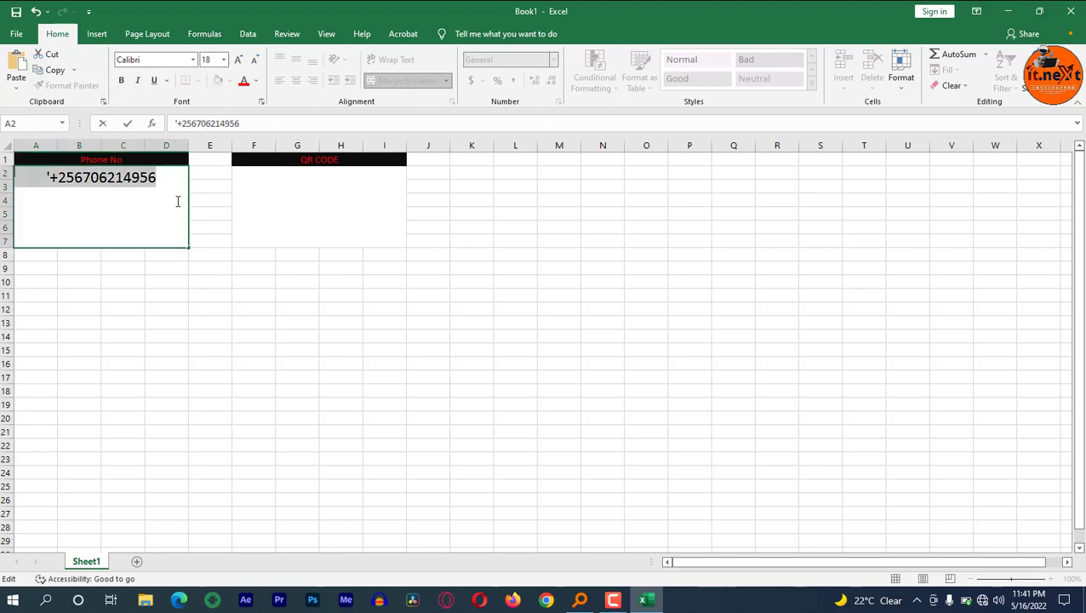
pyautogui.click(272, 199)
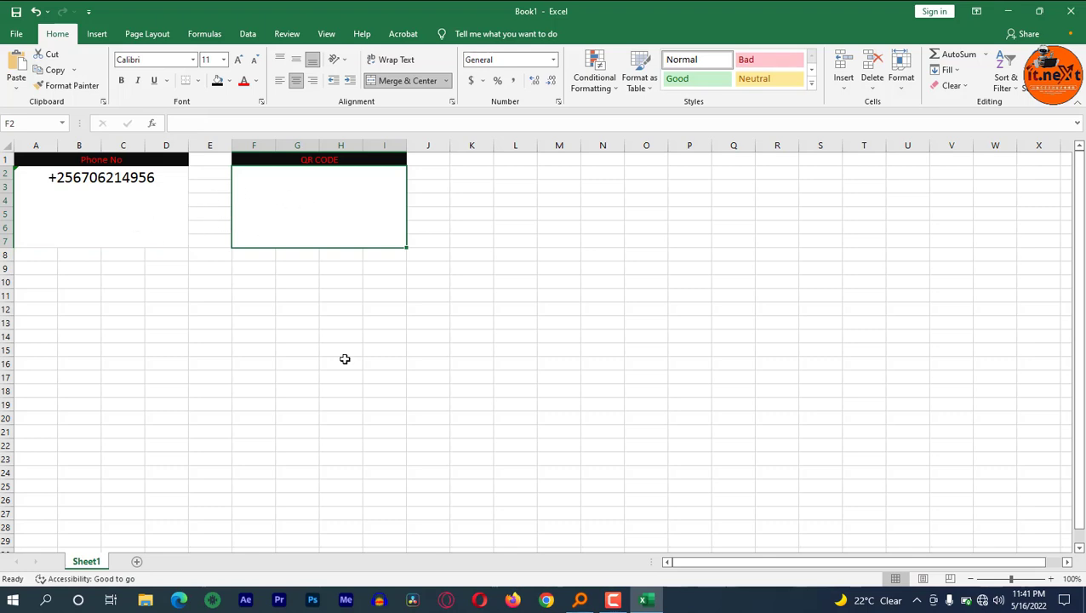
pyautogui.click(982, 600)
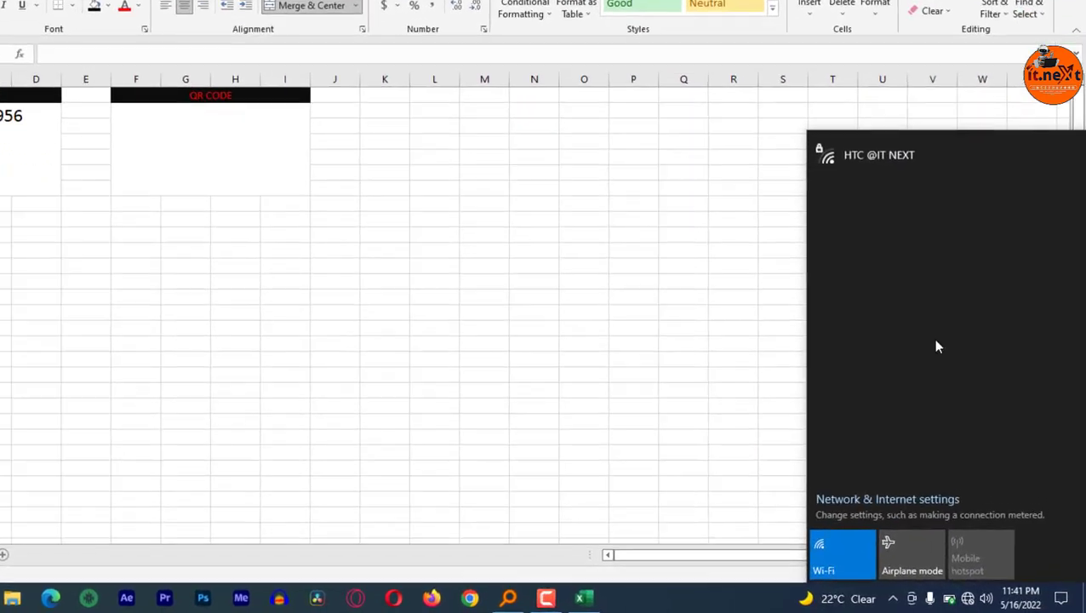
pyautogui.click(904, 155)
pyautogui.click(1019, 232)
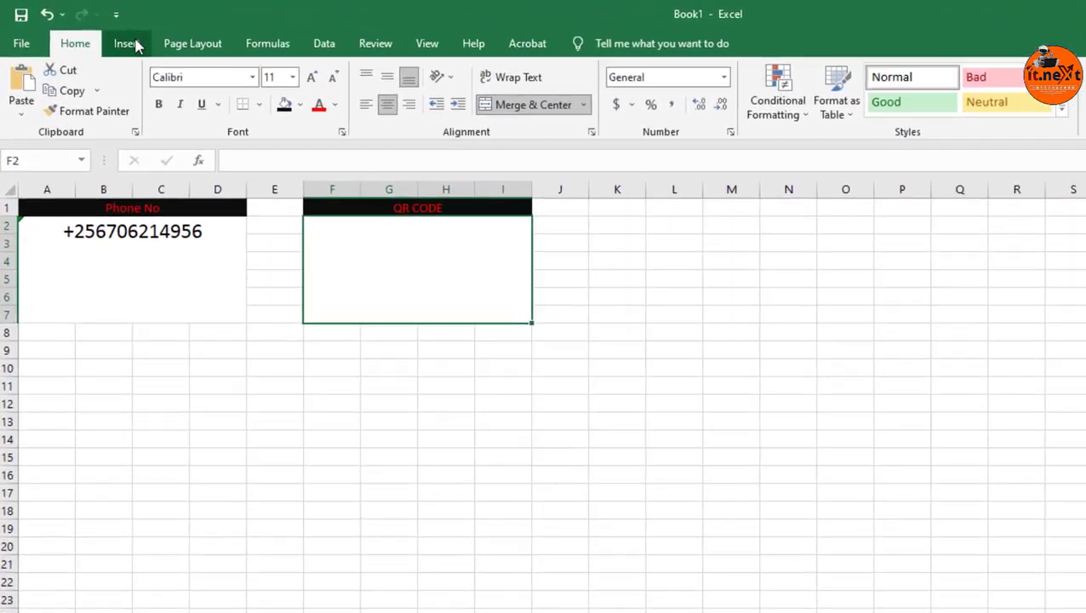
# Search the Office add-in store for QR4Office and add it, accepting its license terms and privacy policy.
pyautogui.click(137, 46)
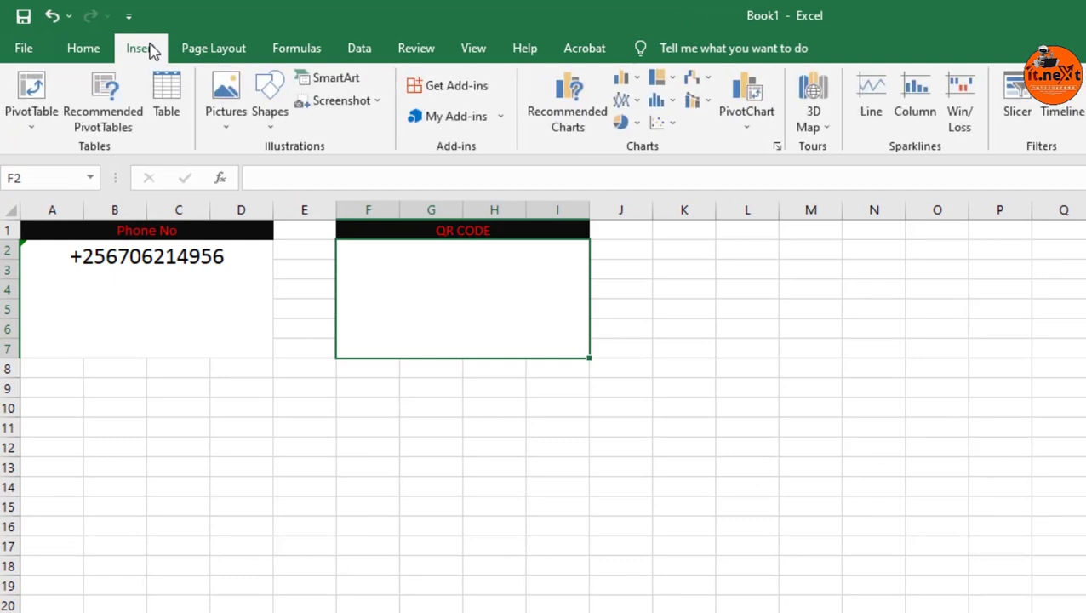
pyautogui.click(450, 92)
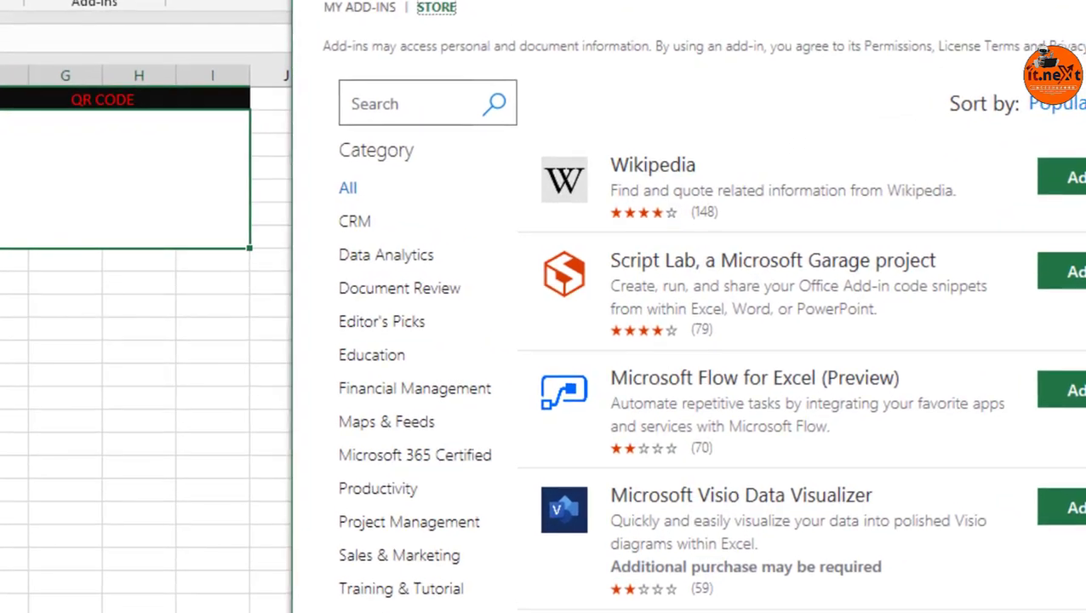
pyautogui.click(377, 109)
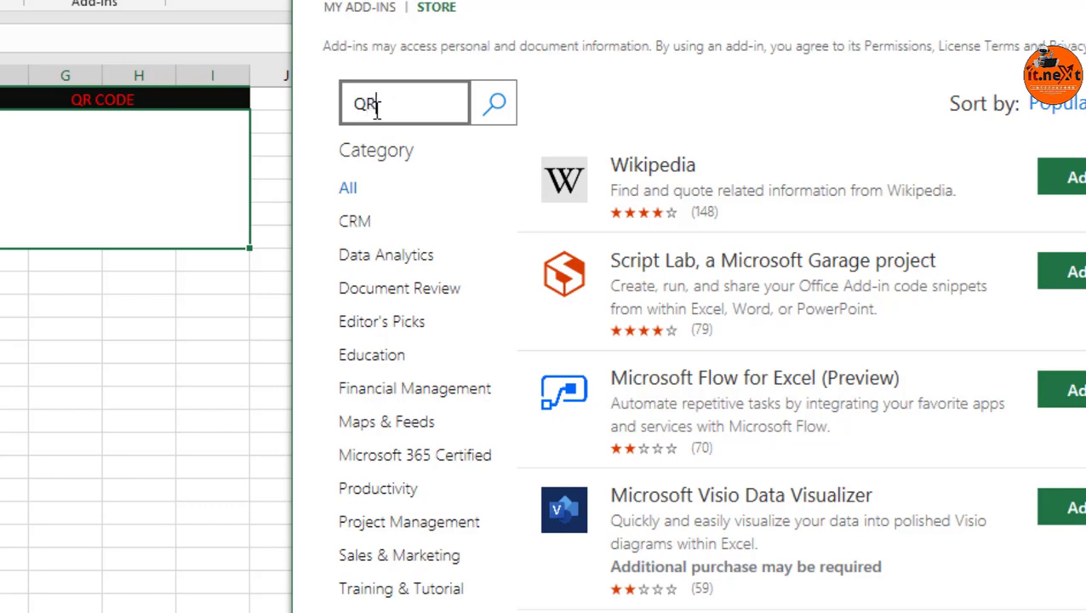
pyautogui.write('QR4Office')
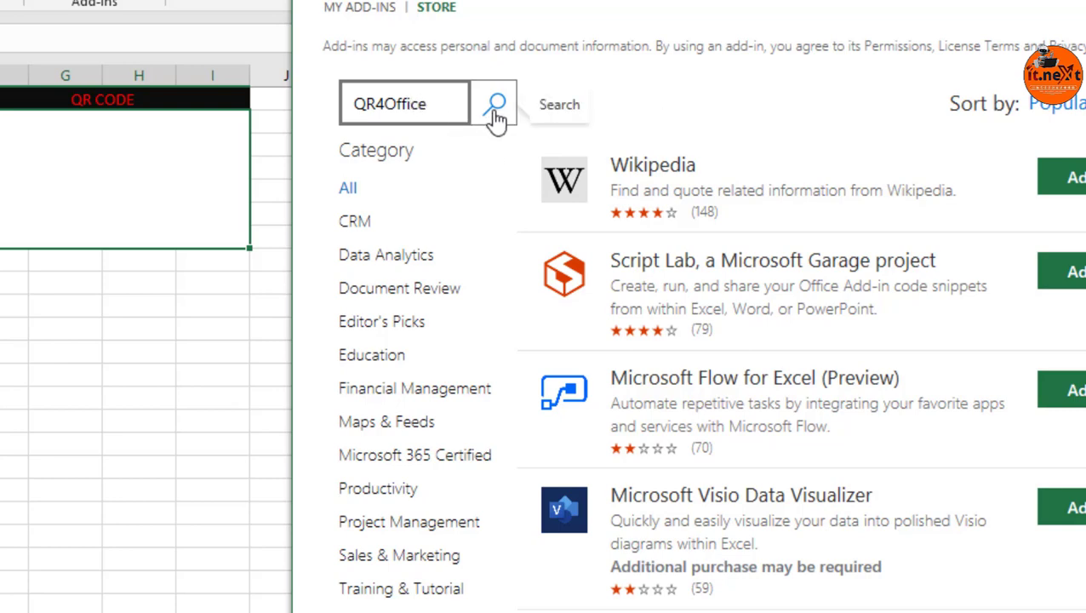
pyautogui.click(496, 113)
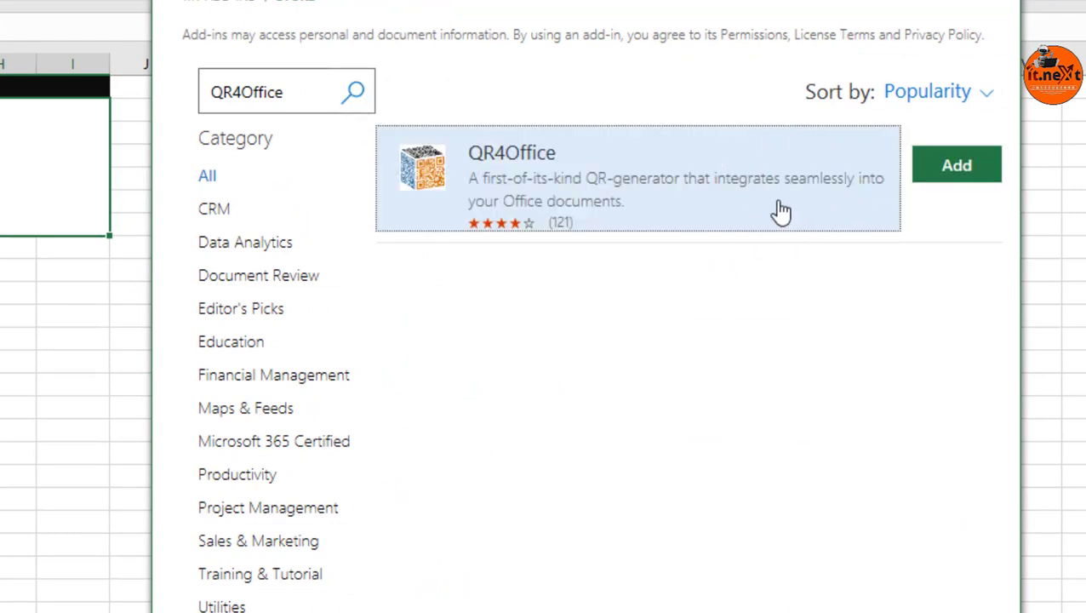
pyautogui.click(958, 168)
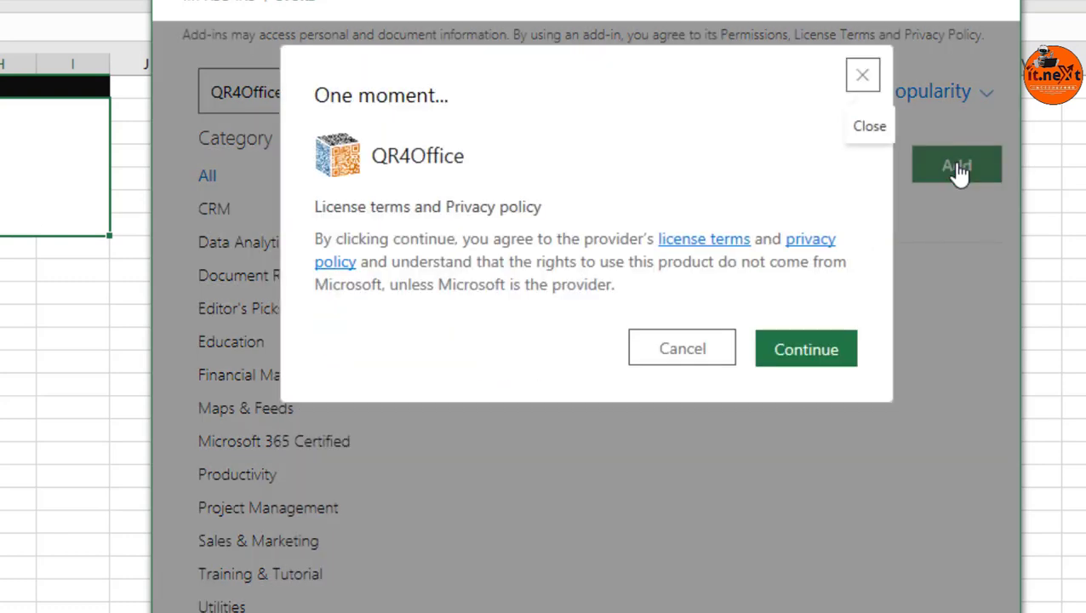
pyautogui.click(802, 359)
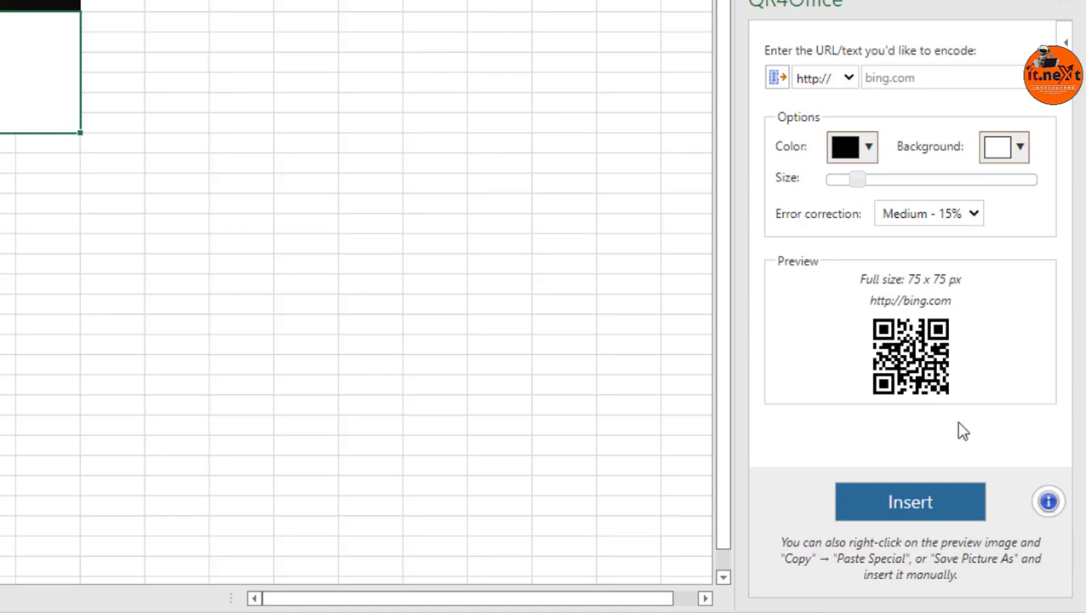
# Set the QR code content type to tel: and paste the phone number as the text to encode.
pyautogui.click(846, 83)
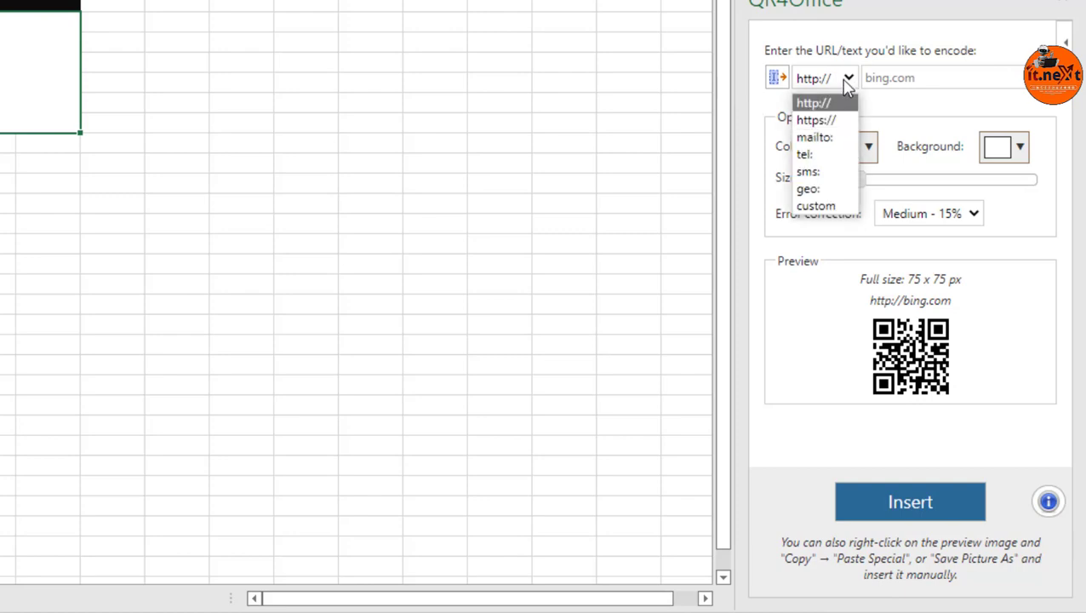
pyautogui.click(818, 156)
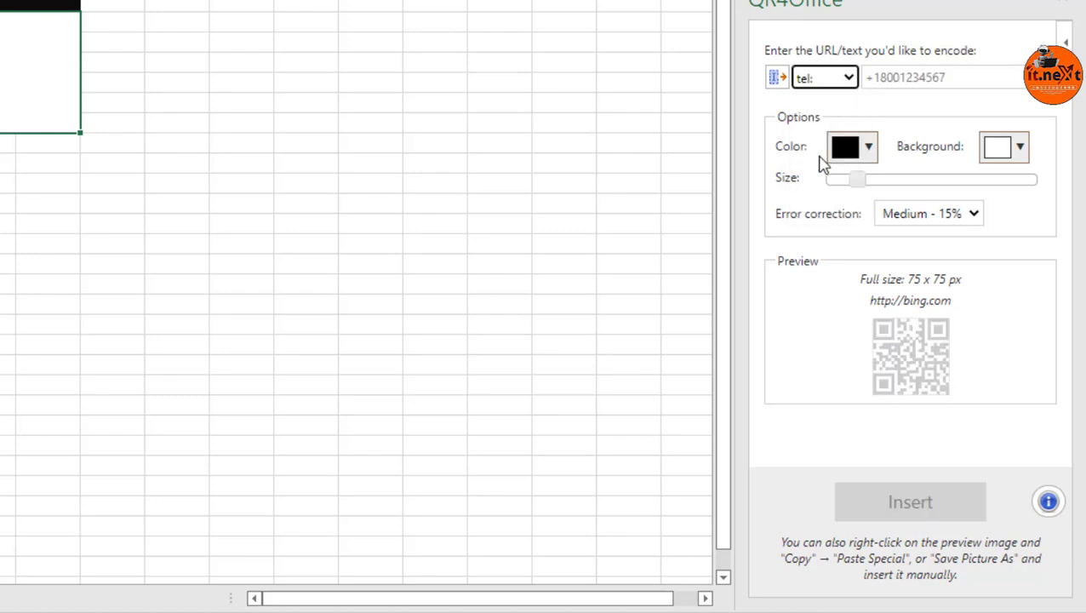
pyautogui.click(950, 77)
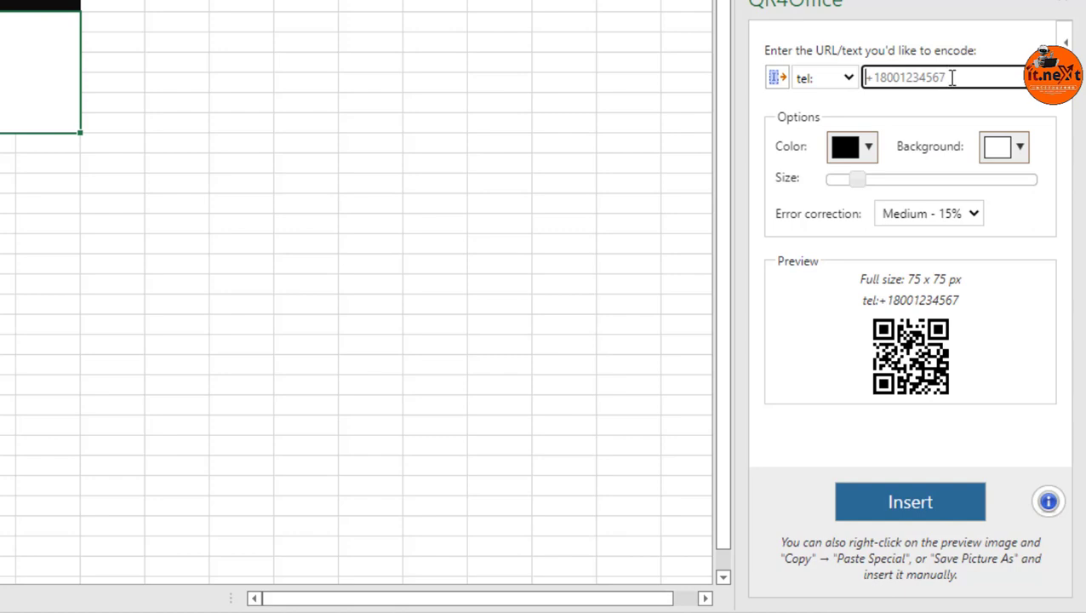
pyautogui.hotkey('ctrl', 'v')
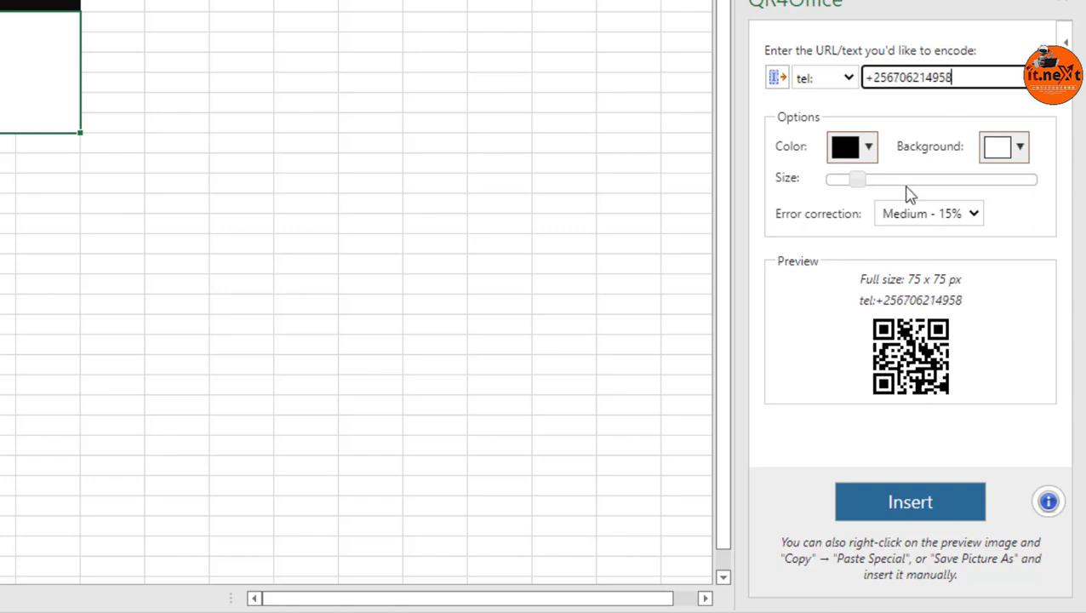
# Try a light blue colour for the QR code and set it back to black.
pyautogui.click(868, 152)
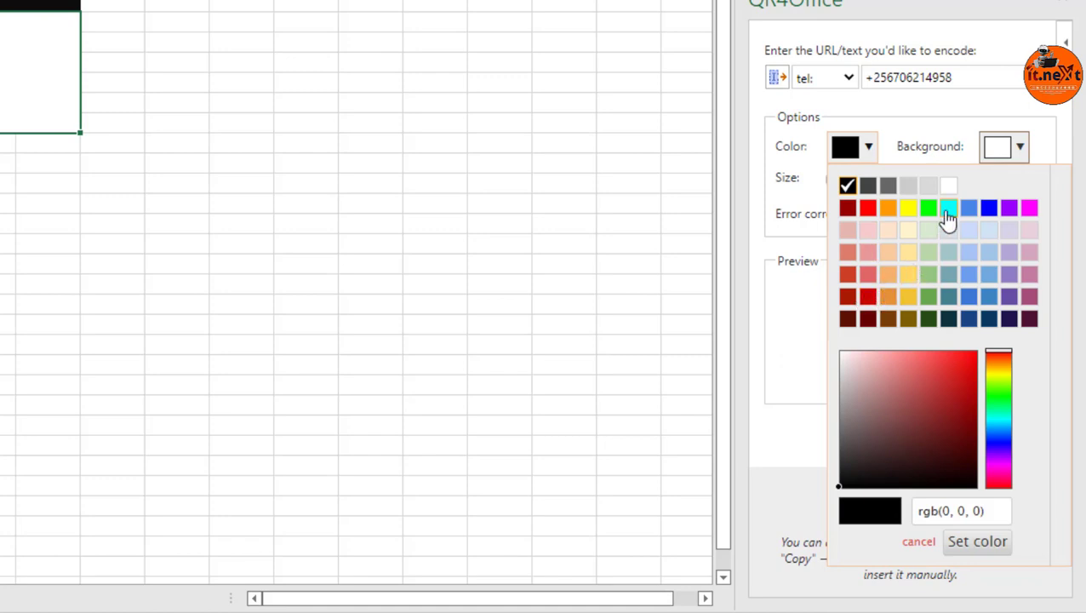
pyautogui.click(968, 277)
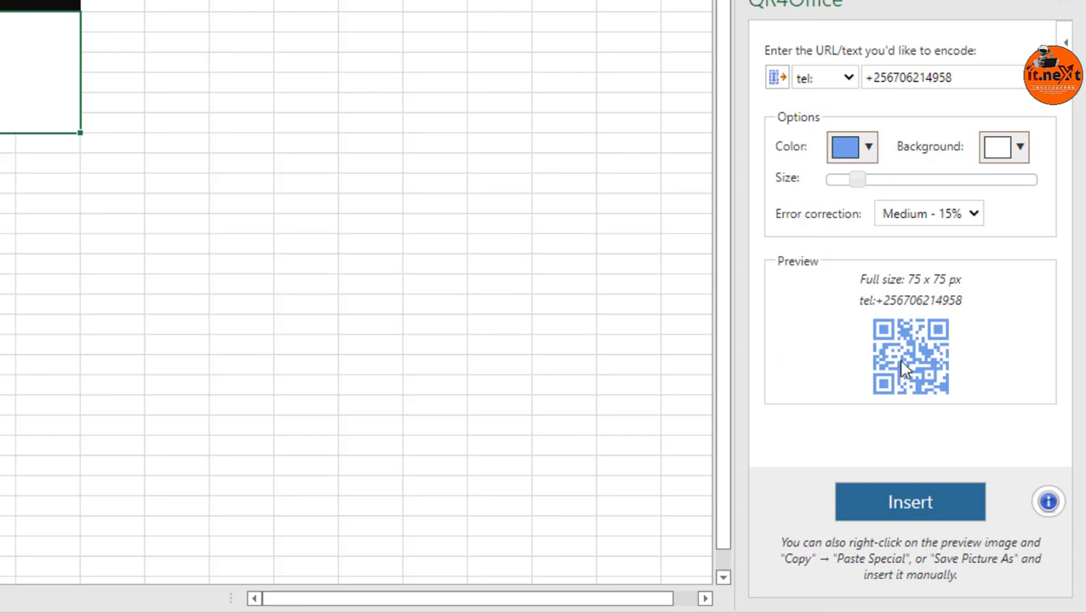
pyautogui.click(851, 186)
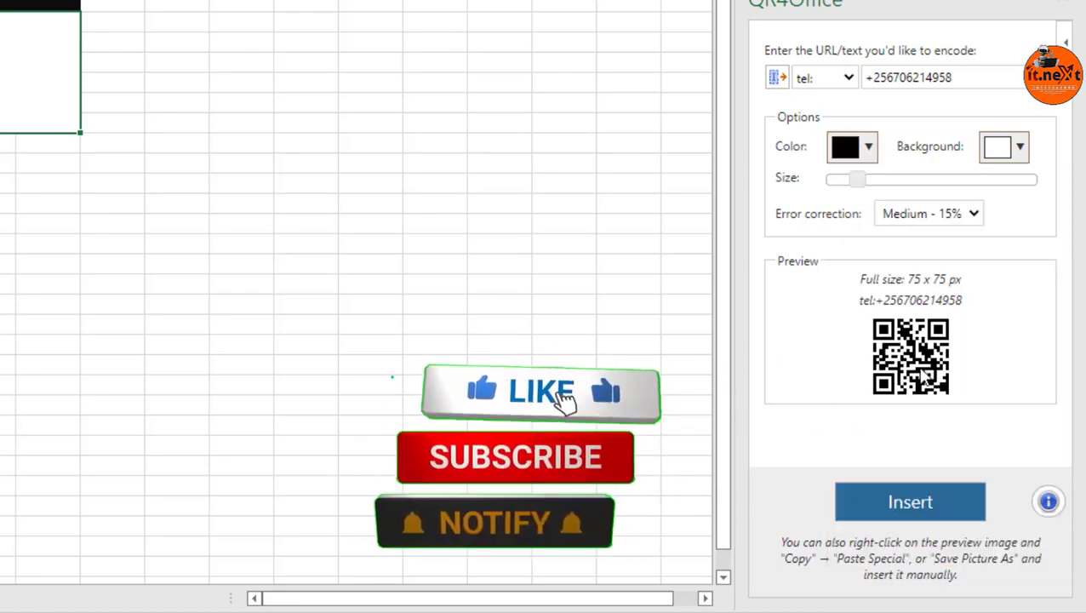
# Set the QR code size to 100 x 100 px and insert it into the worksheet.
pyautogui.moveTo(856, 179); pyautogui.dragTo(889, 189)
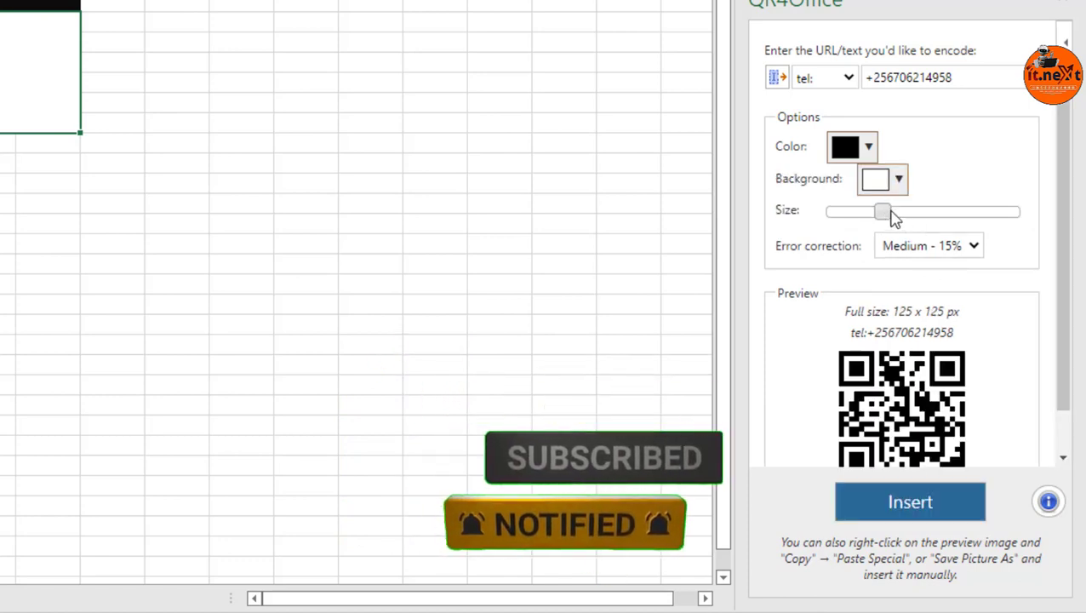
pyautogui.moveTo(881, 219); pyautogui.dragTo(872, 221)
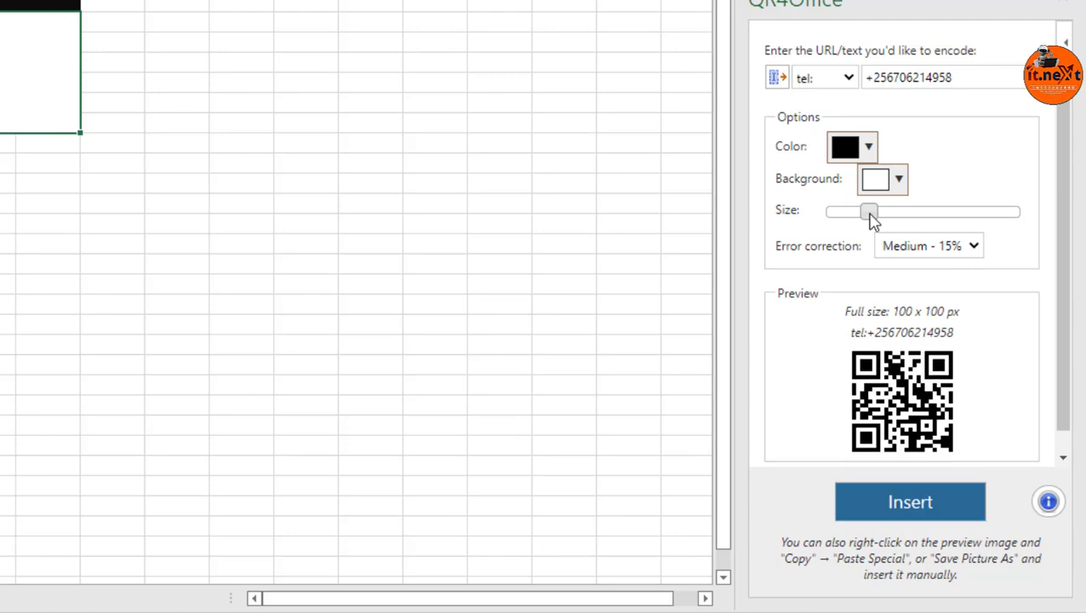
pyautogui.scroll(-1, 962, 289)
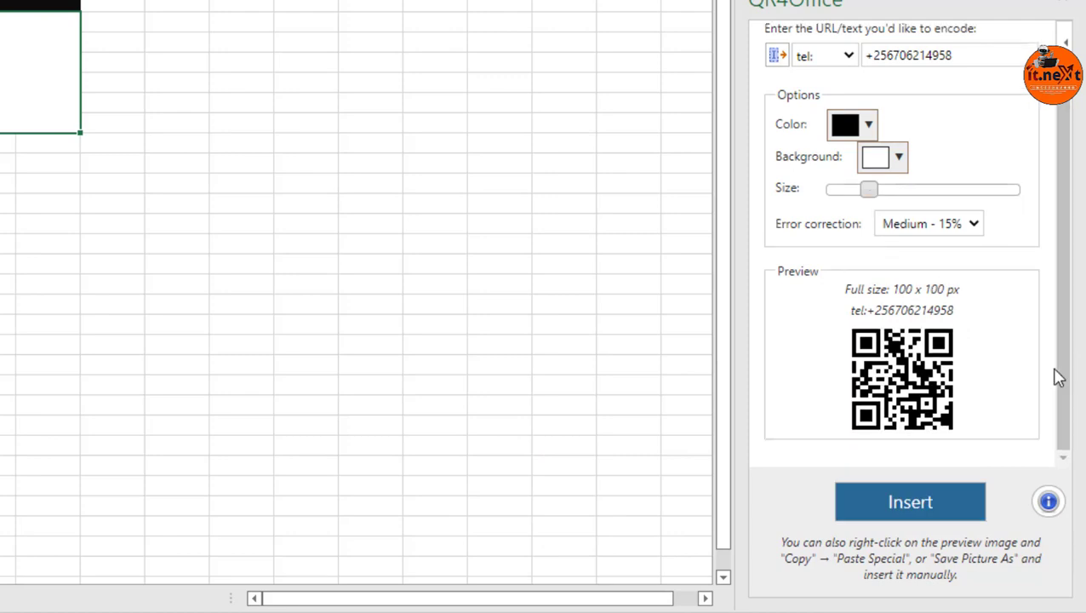
pyautogui.click(924, 509)
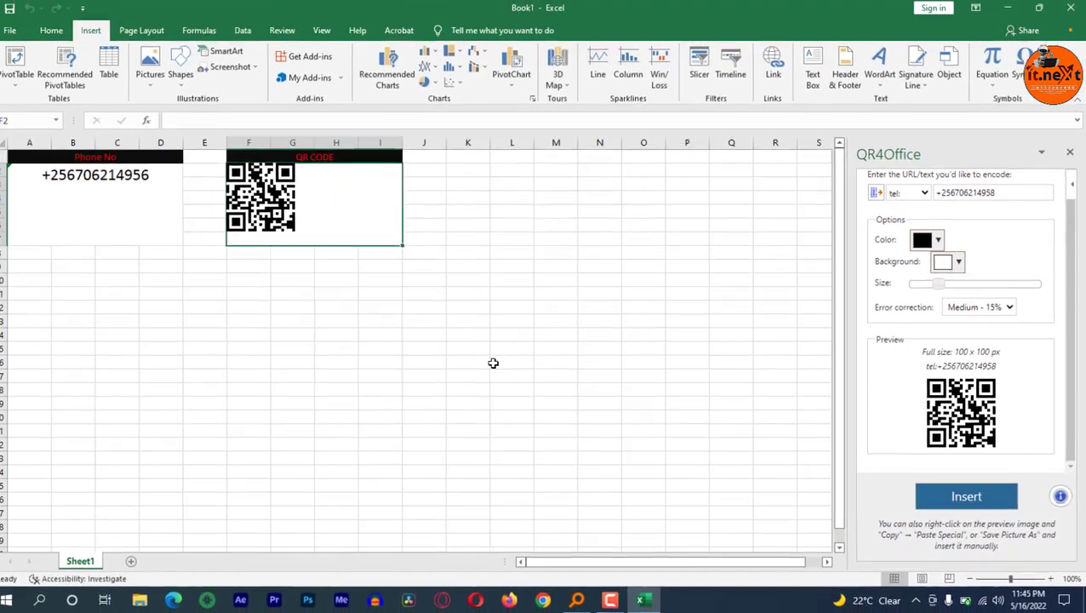
# Move the inserted QR code picture to the middle of the merged cell under the QR CODE heading.
pyautogui.click(324, 273)
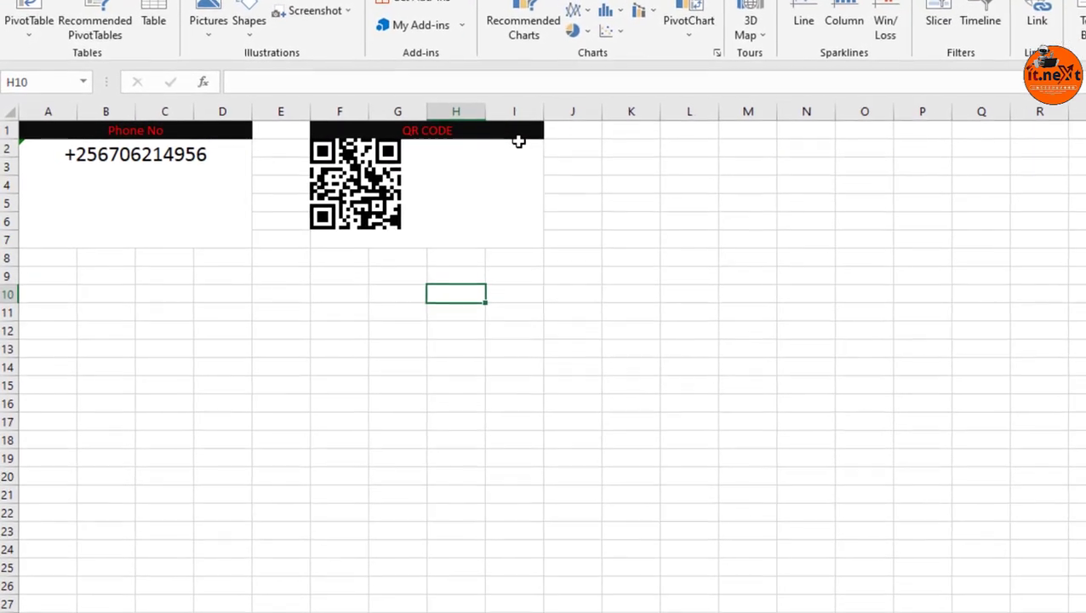
pyautogui.click(374, 189)
pyautogui.moveTo(373, 186); pyautogui.dragTo(436, 195)
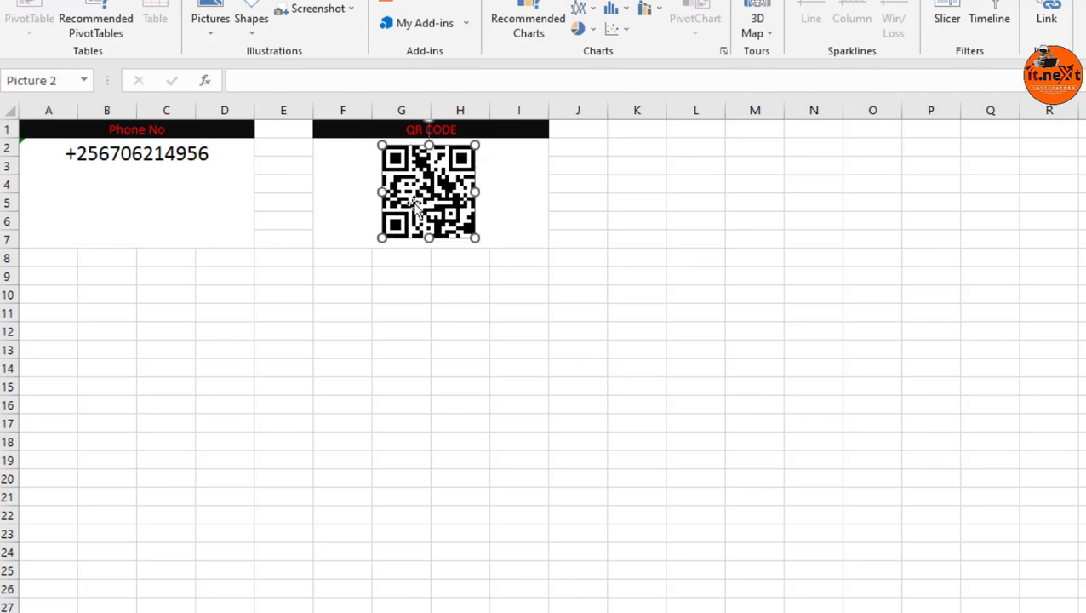
pyautogui.click(392, 274)
pyautogui.click(413, 209)
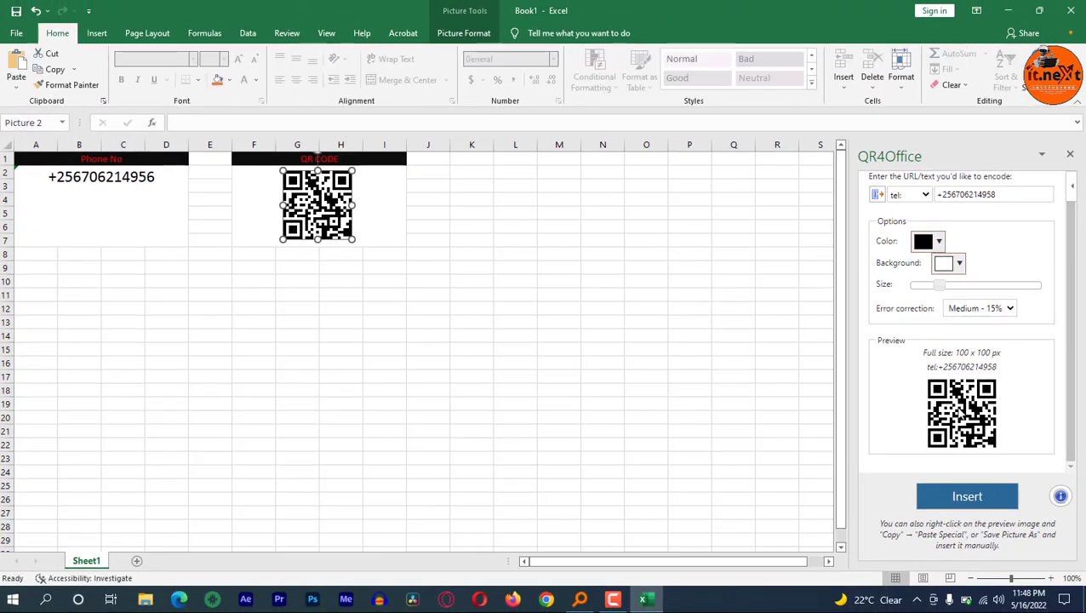
# Save the QR code preview image as the PNG file download in the Downloads folder and open the saved file.
pyautogui.rightClick(960, 413)
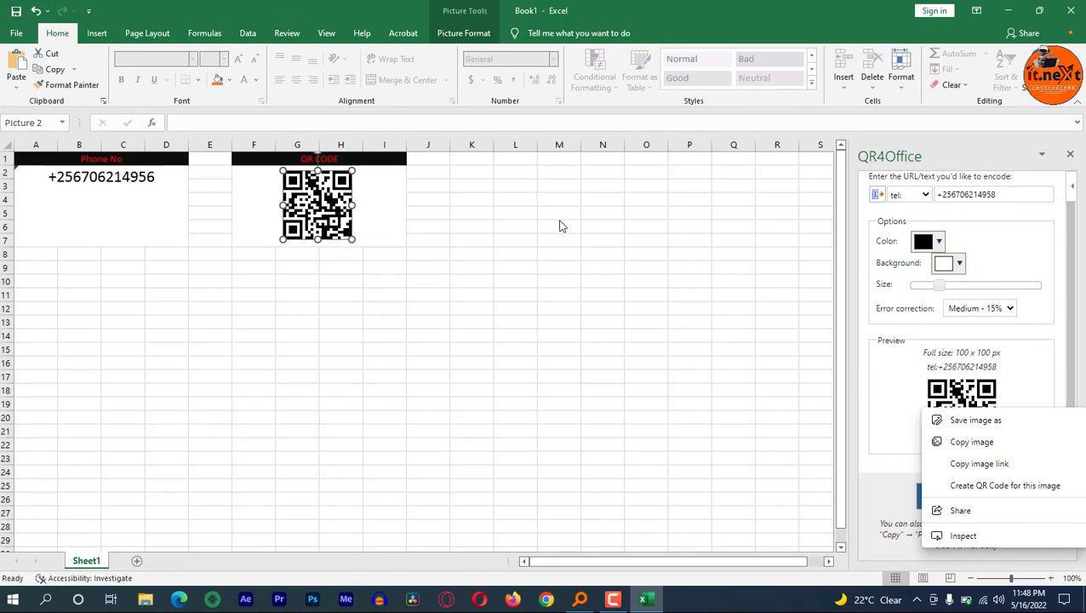
pyautogui.click(338, 205)
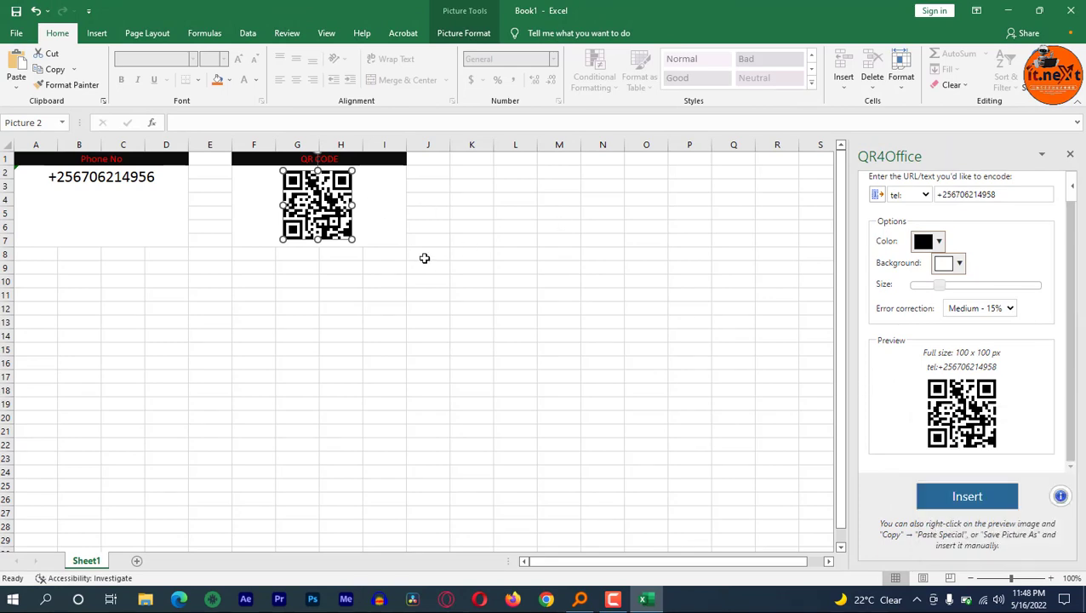
pyautogui.rightClick(958, 422)
pyautogui.click(970, 437)
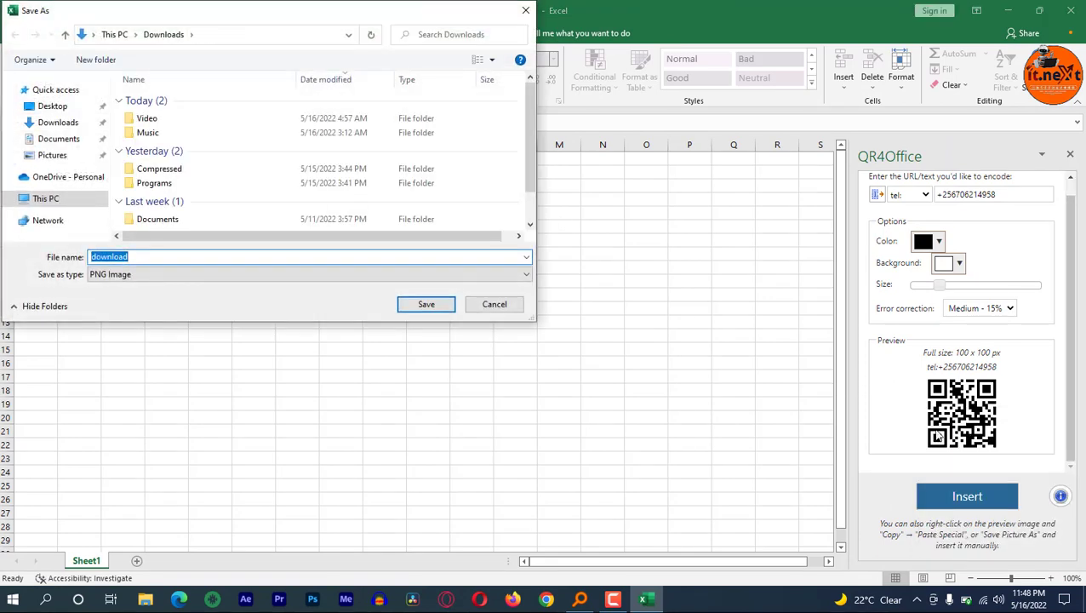
pyautogui.click(416, 310)
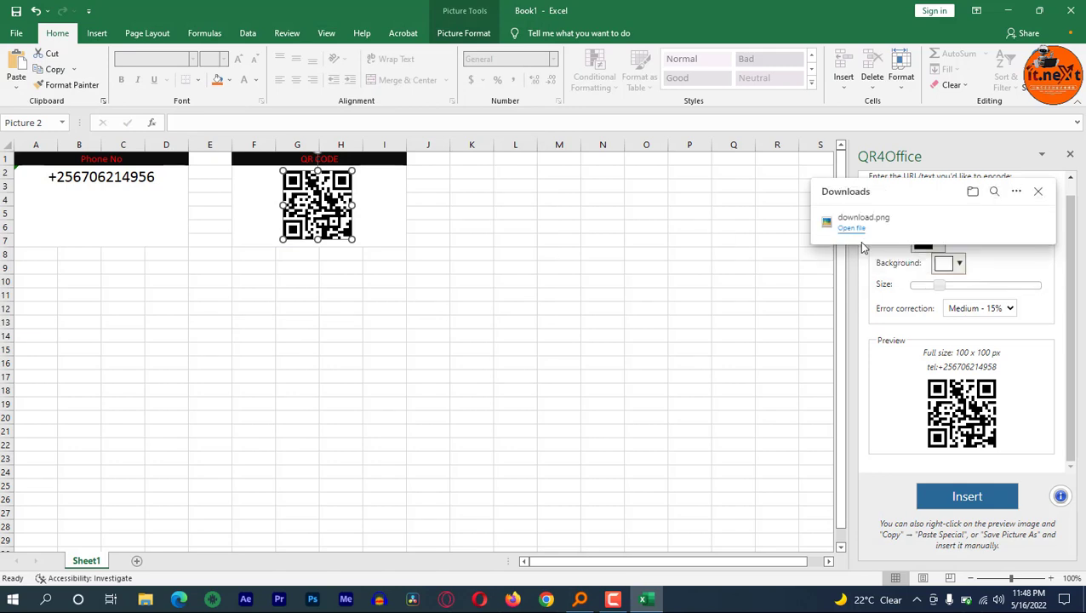
pyautogui.click(848, 230)
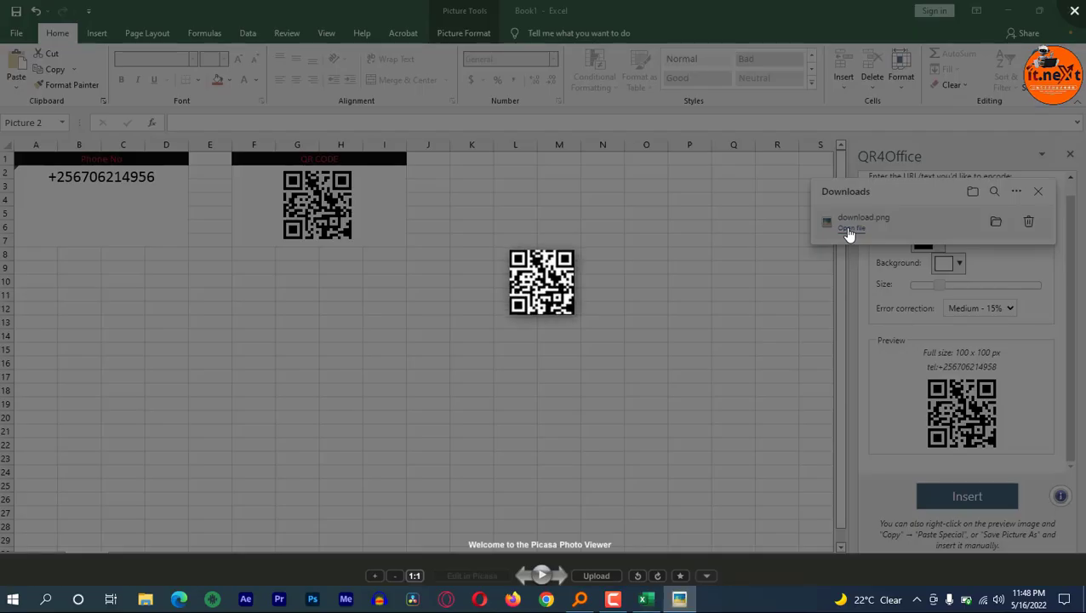